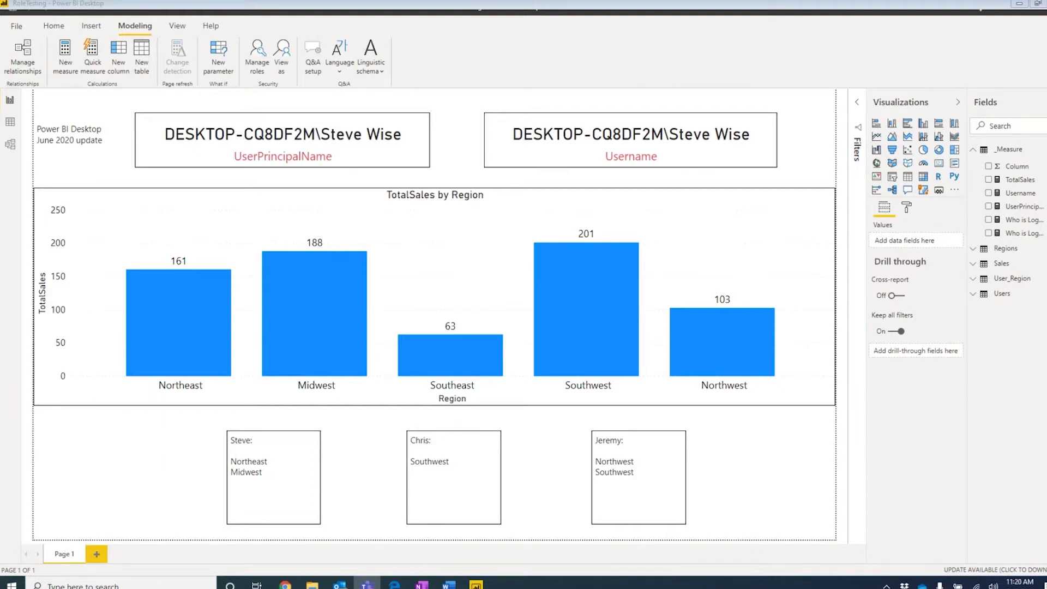
Bring the Power BI Desktop report window into focus.
{"action": "left_click", "coordinate": [713, 327]}
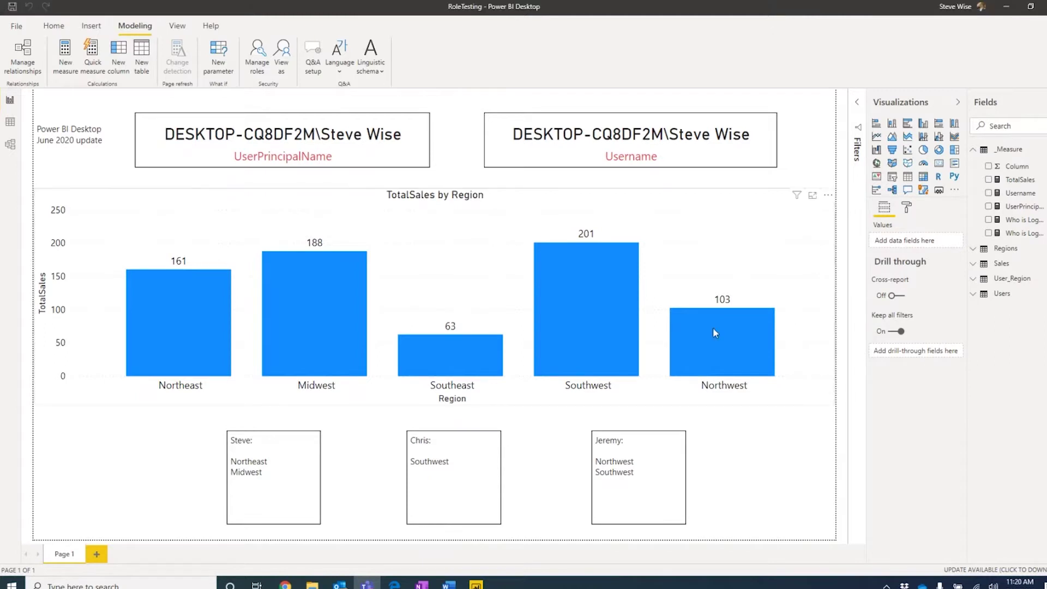
Review the DynamicRoles USERPRINCIPALNAME filter on the Regions table, then cancel without saving.
{"action": "left_click", "coordinate": [260, 58]}
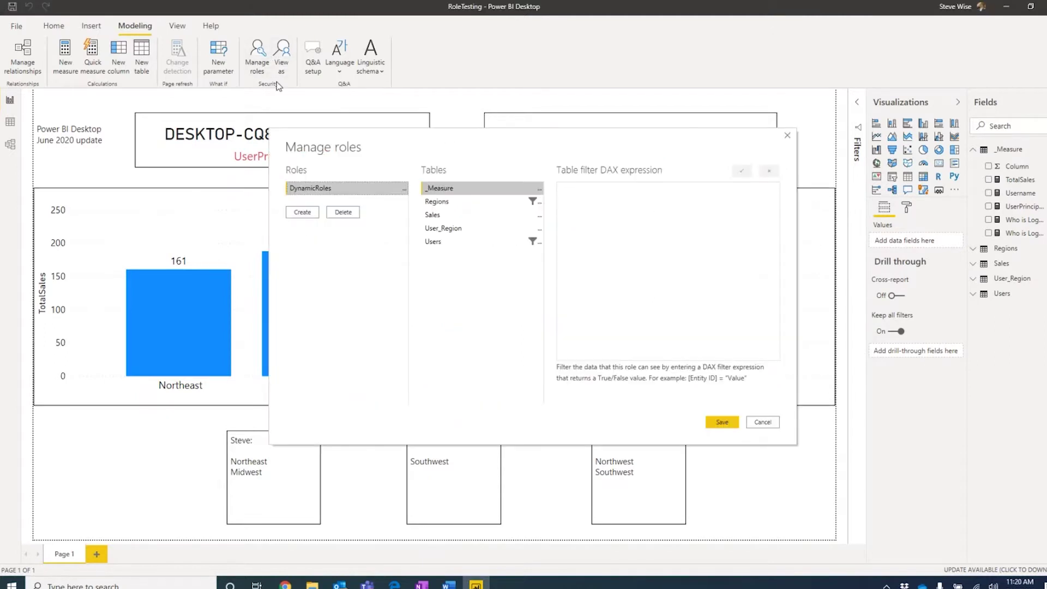
{"action": "left_click", "coordinate": [461, 204]}
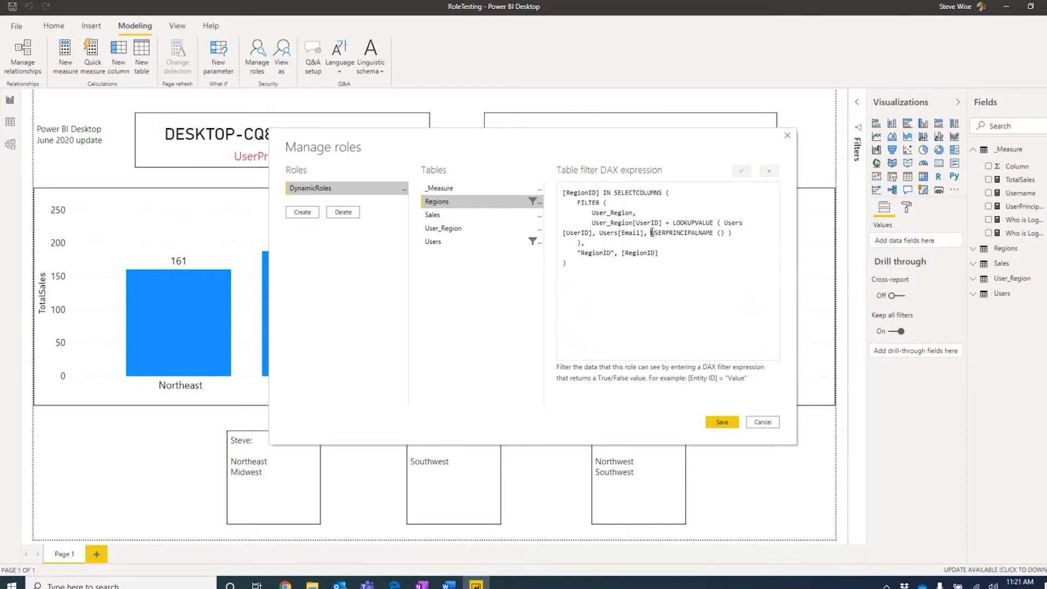
{"action": "left_click_drag", "start_coordinate": [652, 233], "coordinate": [716, 238]}
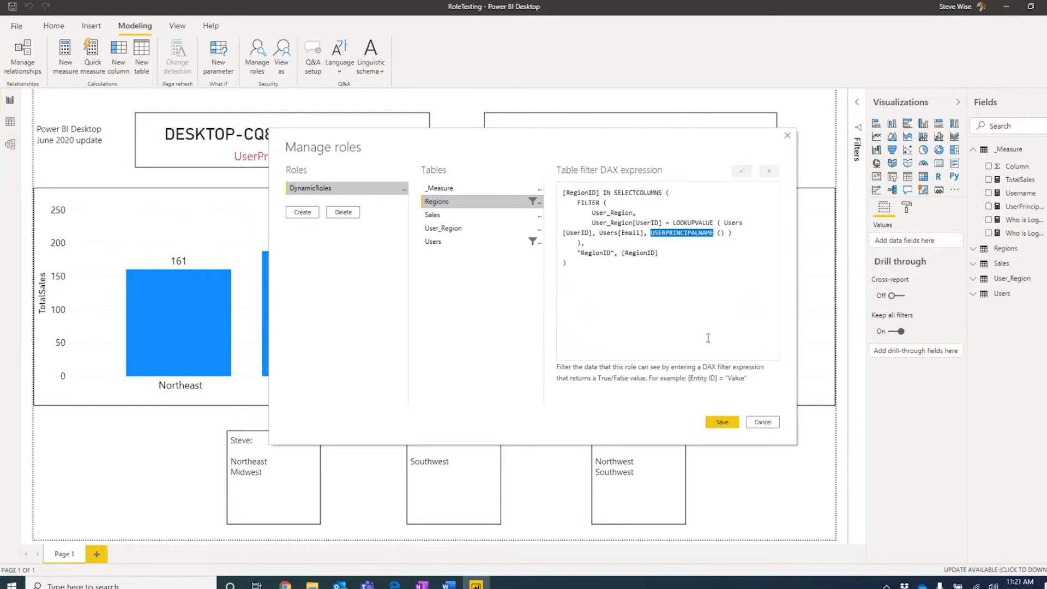
{"action": "left_click", "coordinate": [763, 423]}
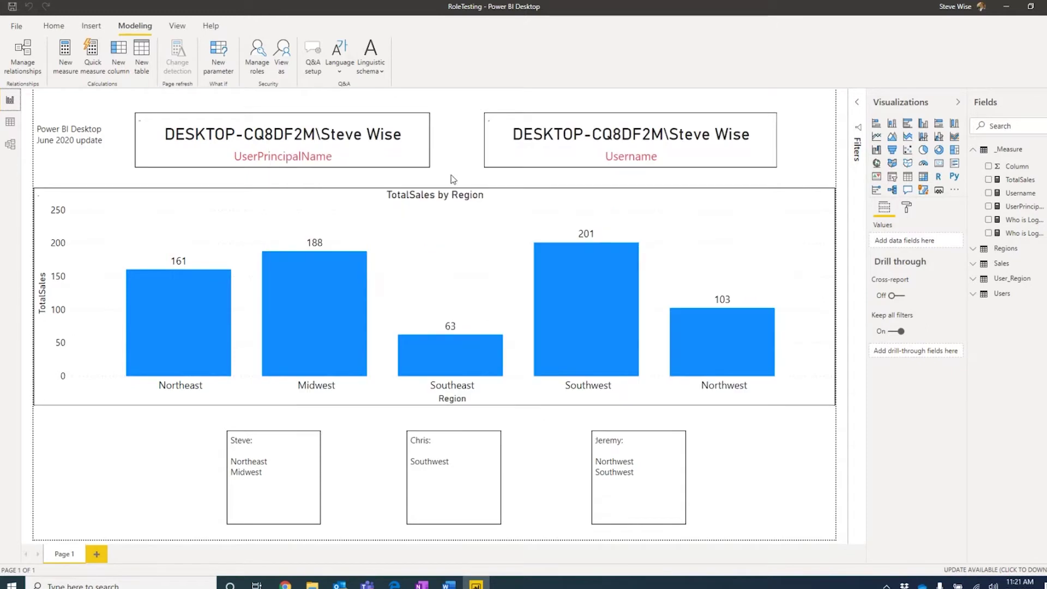
{"action": "left_click", "coordinate": [531, 161]}
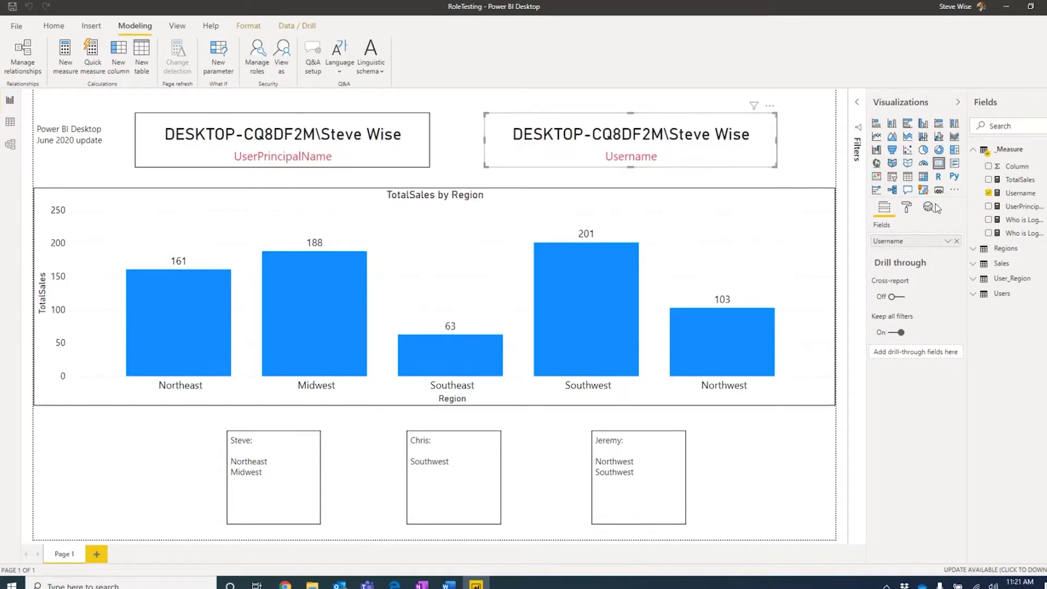
{"action": "left_click", "coordinate": [1018, 195]}
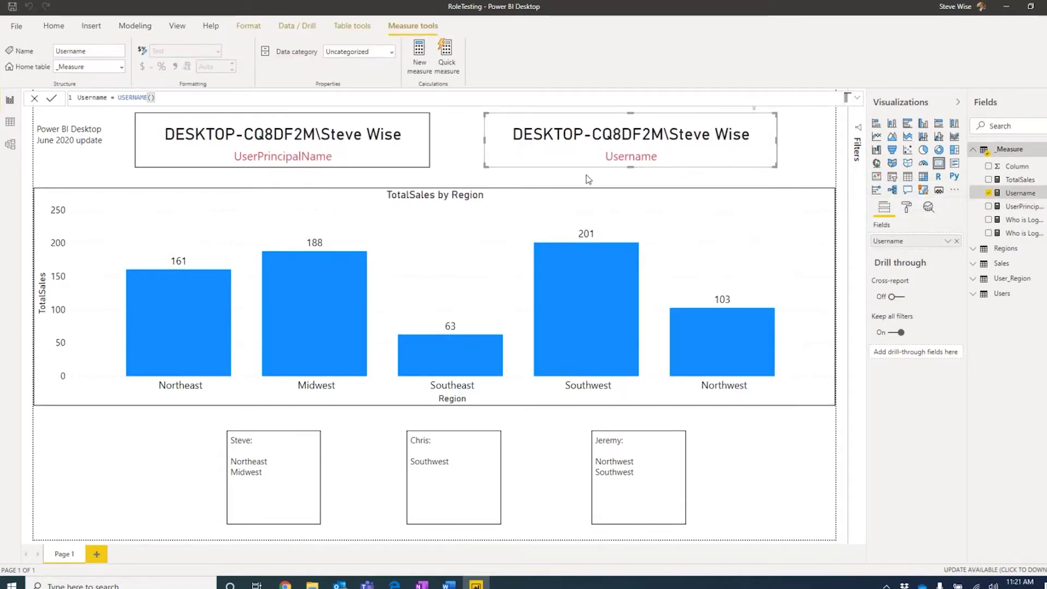
{"action": "left_click", "coordinate": [339, 147]}
{"action": "left_click", "coordinate": [1016, 206]}
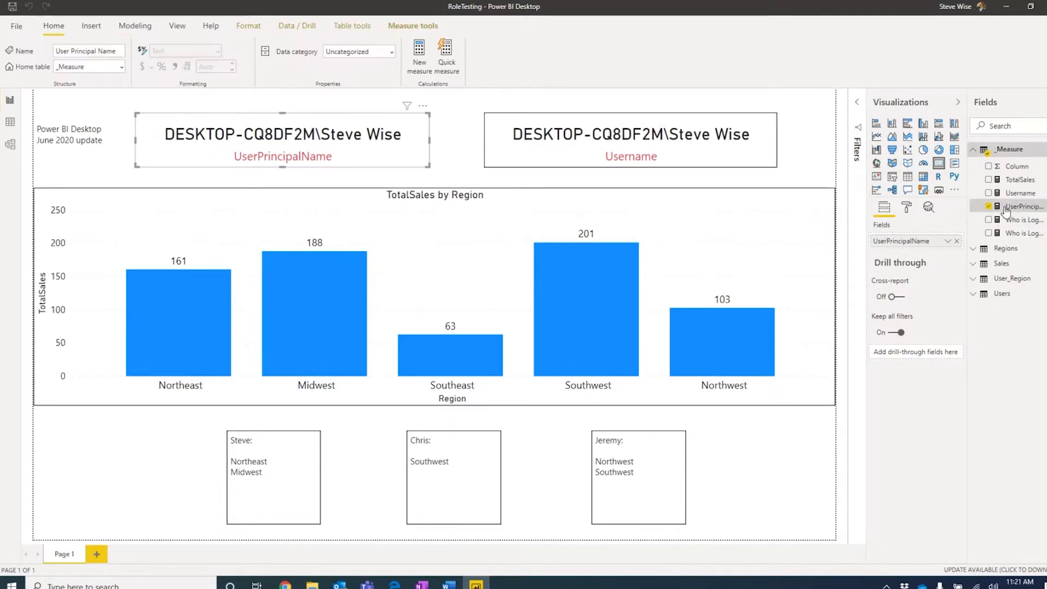
{"action": "left_click", "coordinate": [460, 157]}
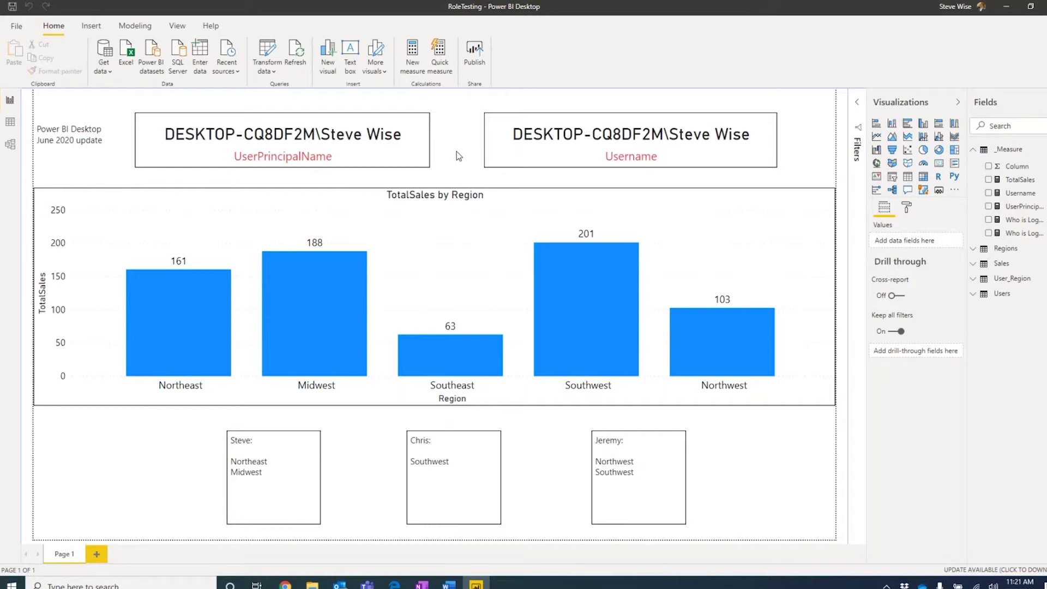
Preview the report as the DynamicRoles role, leaving the TotalSales by Region chart empty.
{"action": "left_click", "coordinate": [156, 31]}
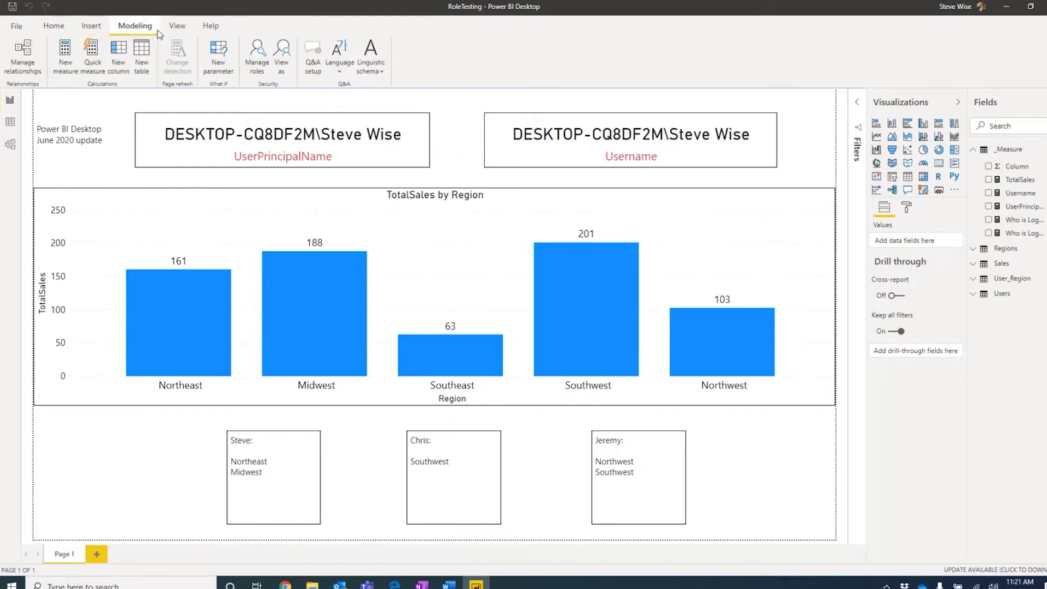
{"action": "left_click", "coordinate": [281, 51]}
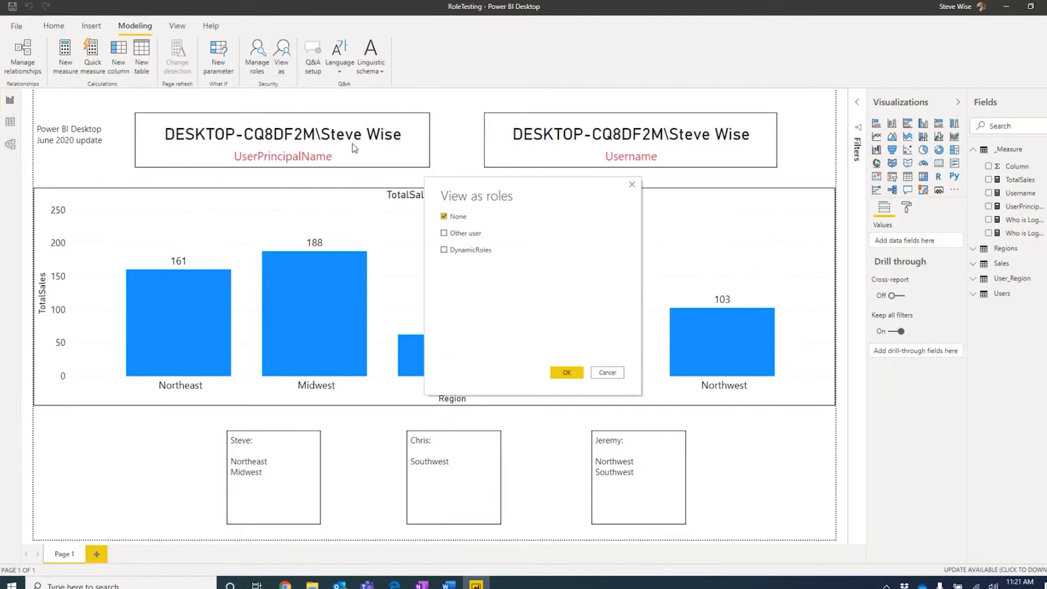
{"action": "left_click", "coordinate": [459, 251]}
{"action": "left_click", "coordinate": [566, 373]}
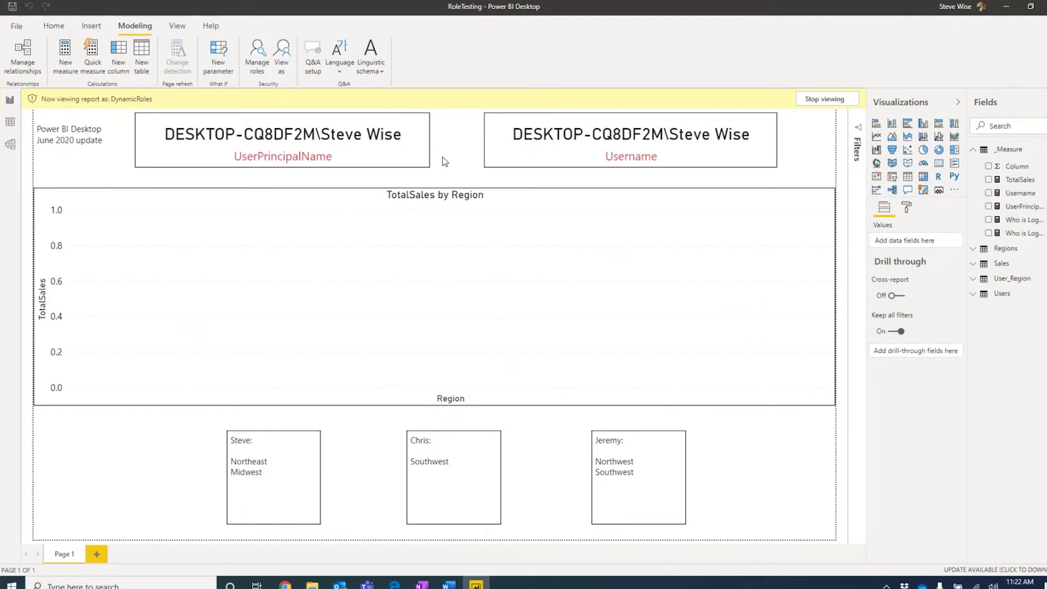
Preview DynamicRoles as another user by pasting their e-mail, showing only Northeast (161) and Midwest (188).
{"action": "left_click", "coordinate": [282, 54]}
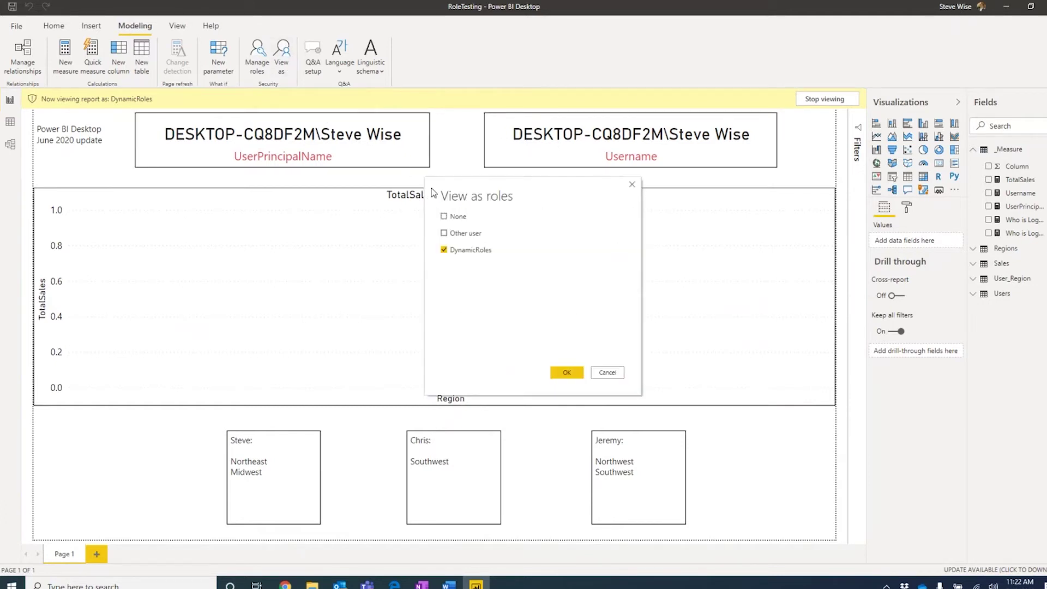
{"action": "left_click", "coordinate": [444, 233]}
{"action": "left_click", "coordinate": [530, 234]}
{"action": "key", "text": "ctrl+v"}
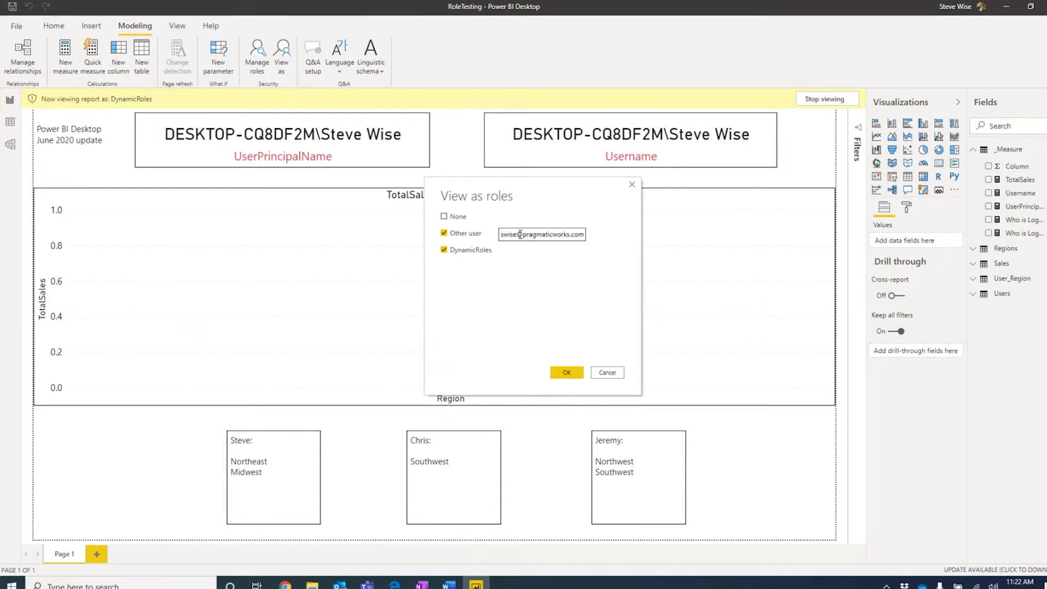
{"action": "left_click", "coordinate": [566, 373]}
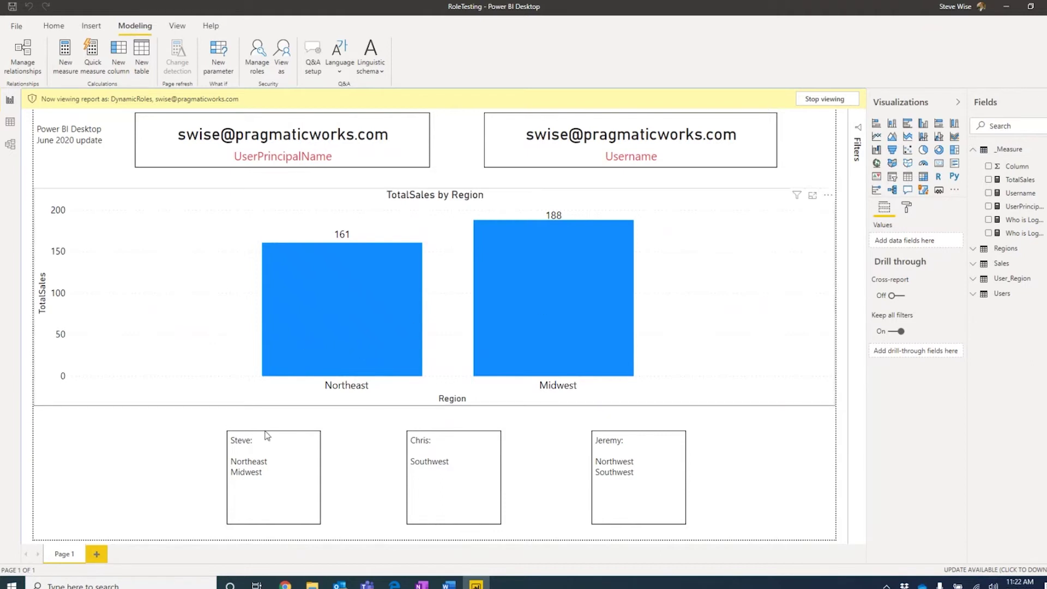
{"action": "left_click", "coordinate": [282, 54]}
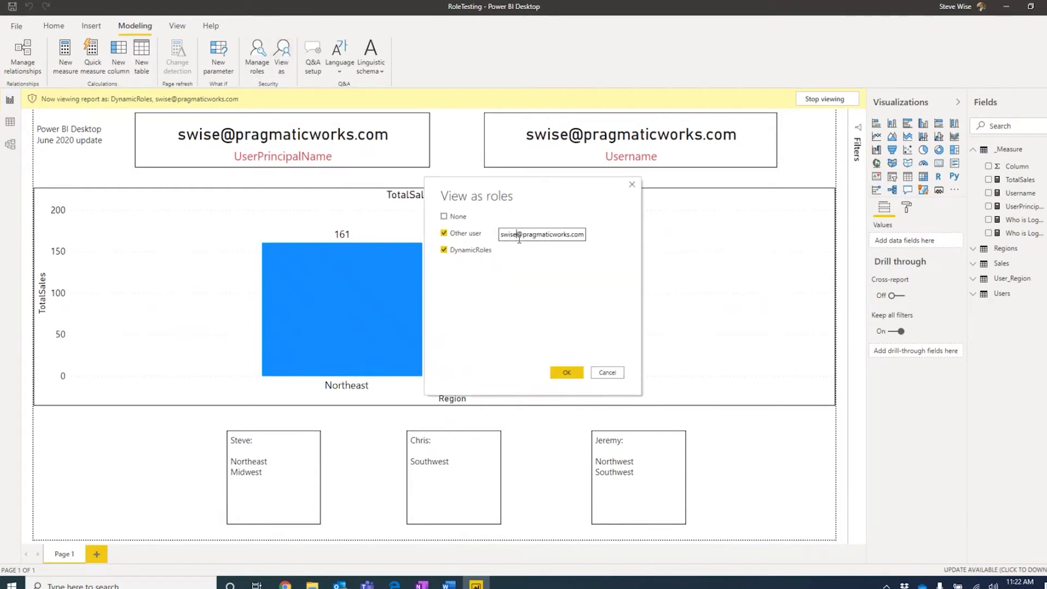
Switch the preview to a second user's e-mail and inspect the 6 Sales rows for RegionID D and E.
{"action": "left_click_drag", "start_coordinate": [501, 234], "coordinate": [516, 234]}
{"action": "type", "text": "jblack"}
{"action": "left_click", "coordinate": [566, 372]}
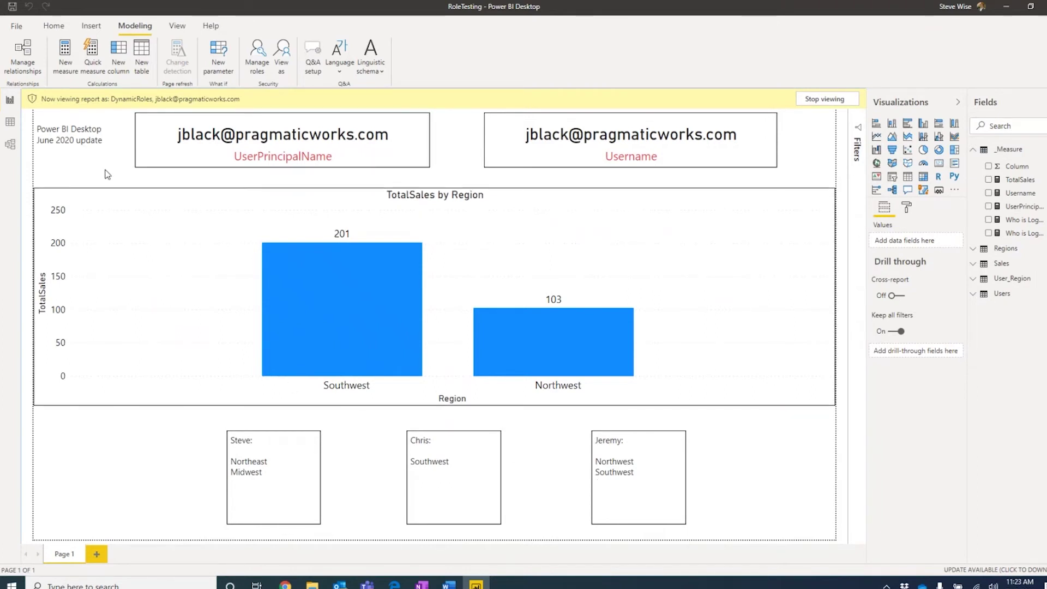
{"action": "left_click", "coordinate": [9, 121]}
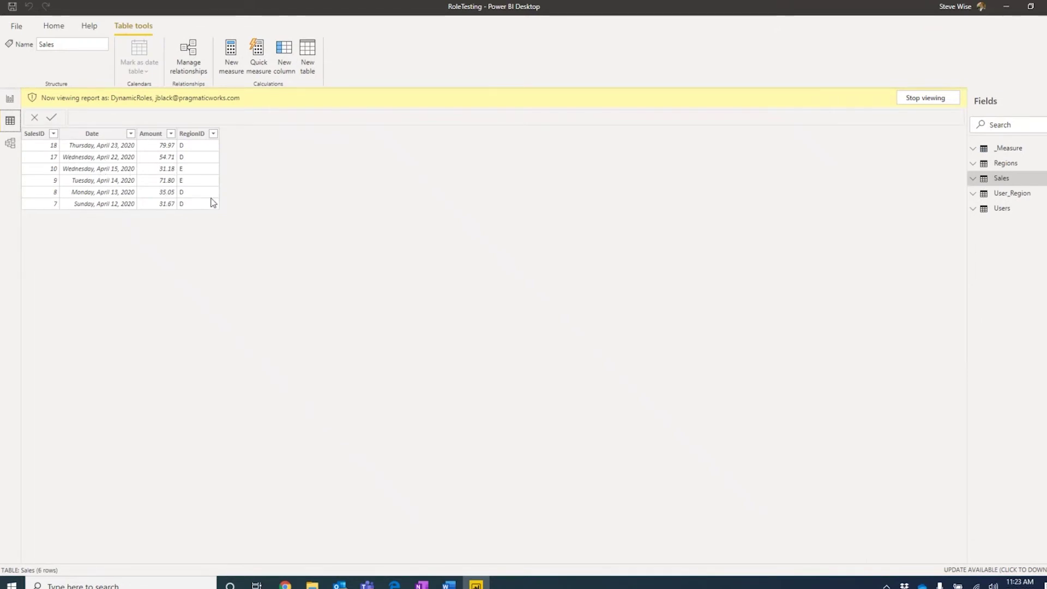
Check the Users and User_Region tables, then stop viewing as the role so all 4 users reappear.
{"action": "left_click", "coordinate": [1002, 210]}
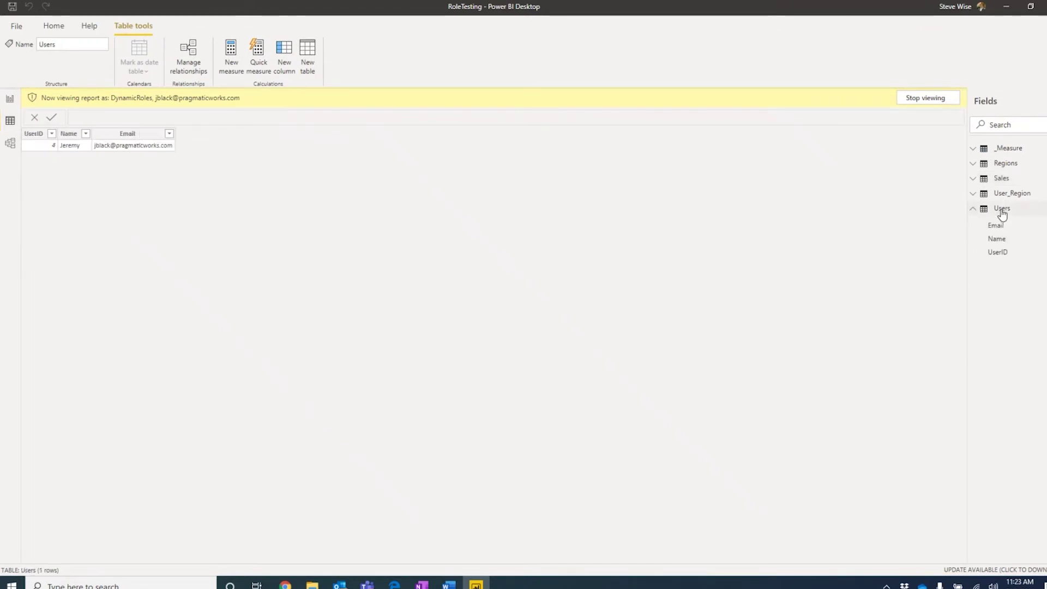
{"action": "left_click", "coordinate": [1005, 194]}
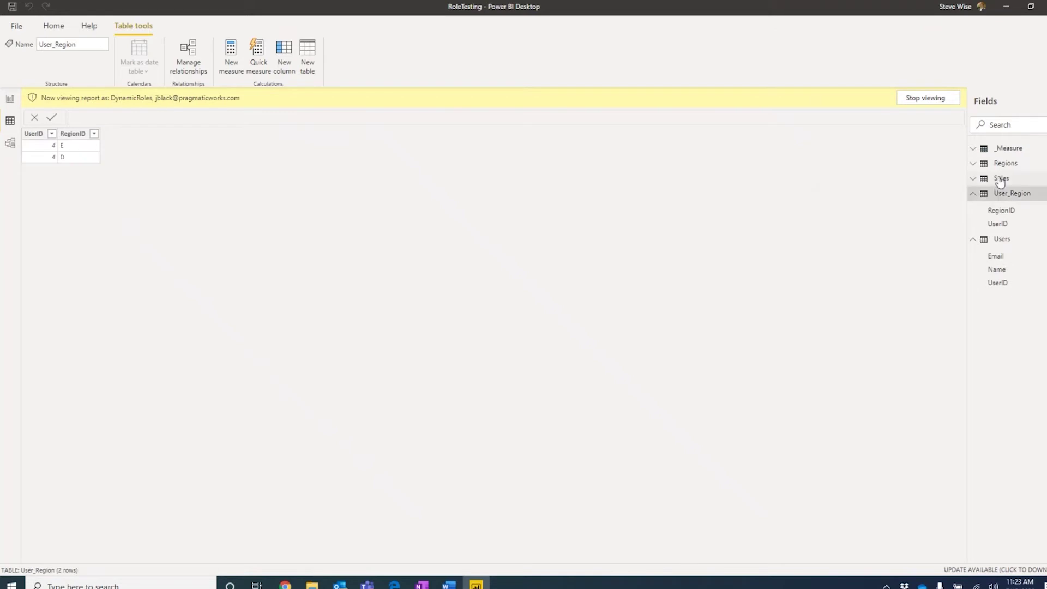
{"action": "left_click", "coordinate": [1001, 241]}
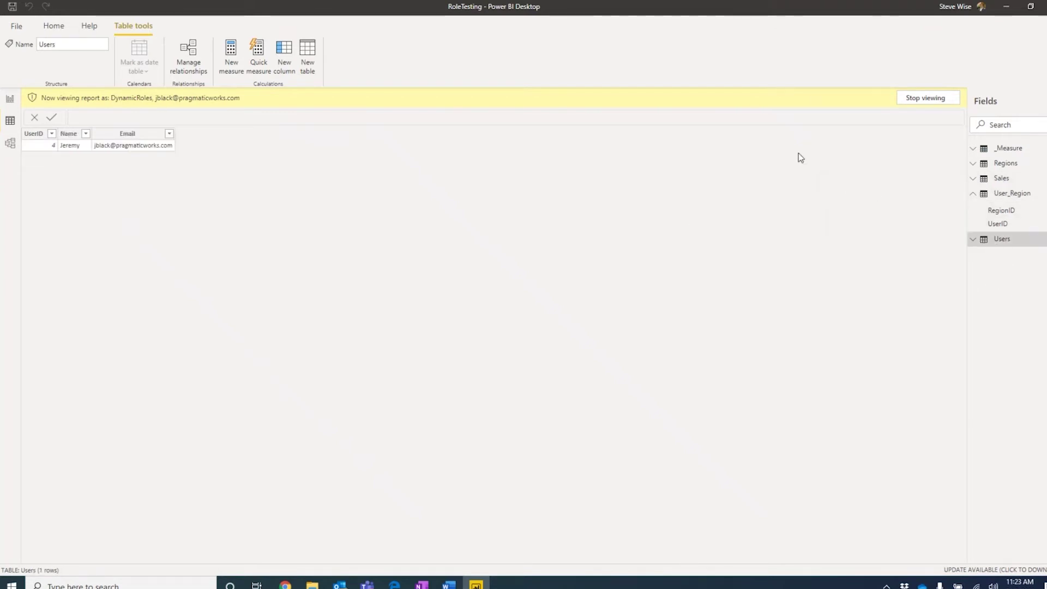
{"action": "left_click", "coordinate": [936, 102]}
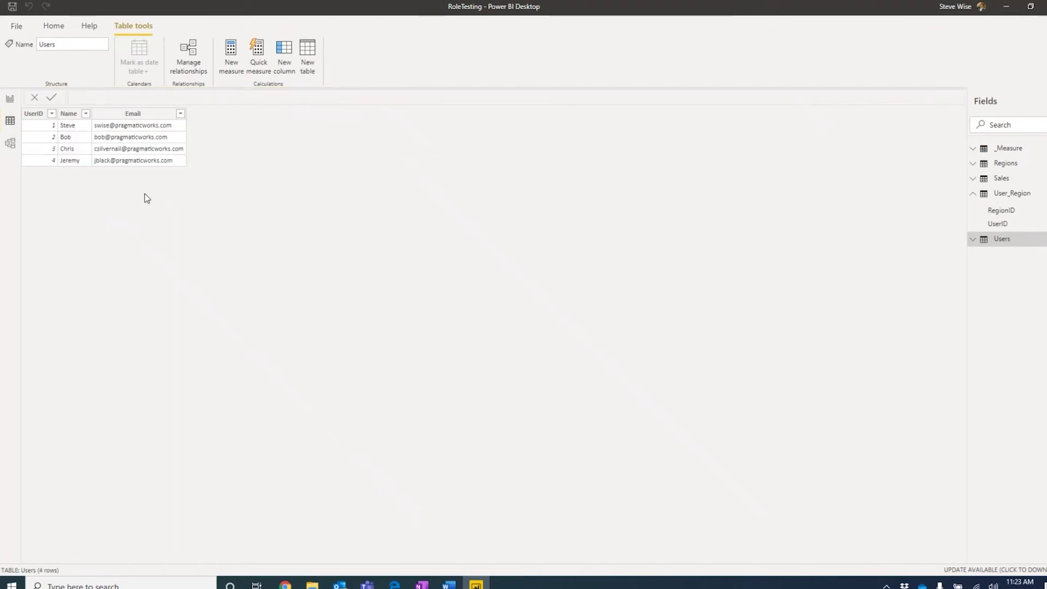
{"action": "left_click", "coordinate": [10, 102]}
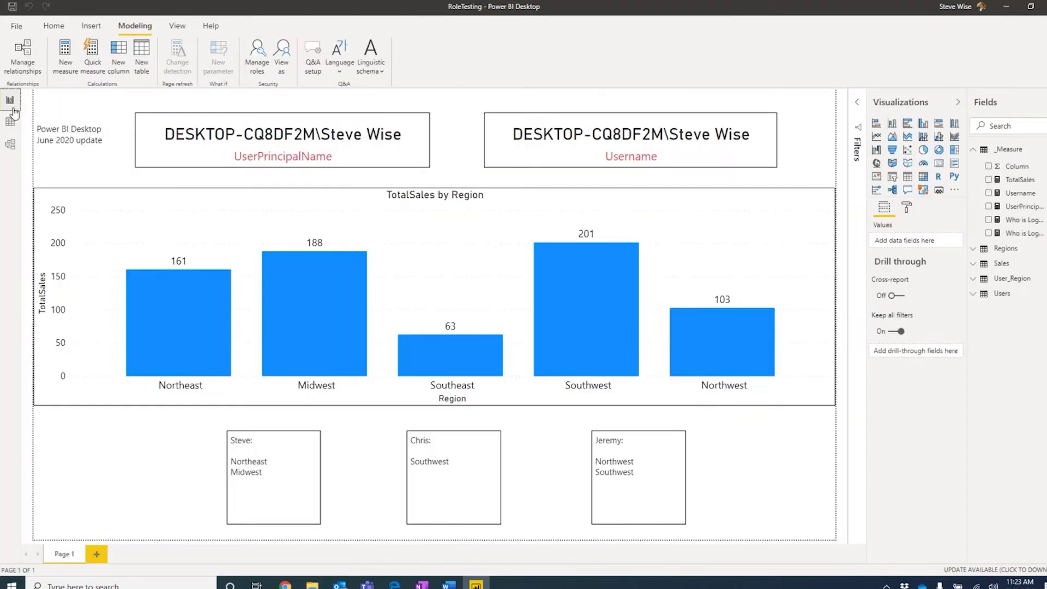
{"action": "left_click", "coordinate": [257, 55]}
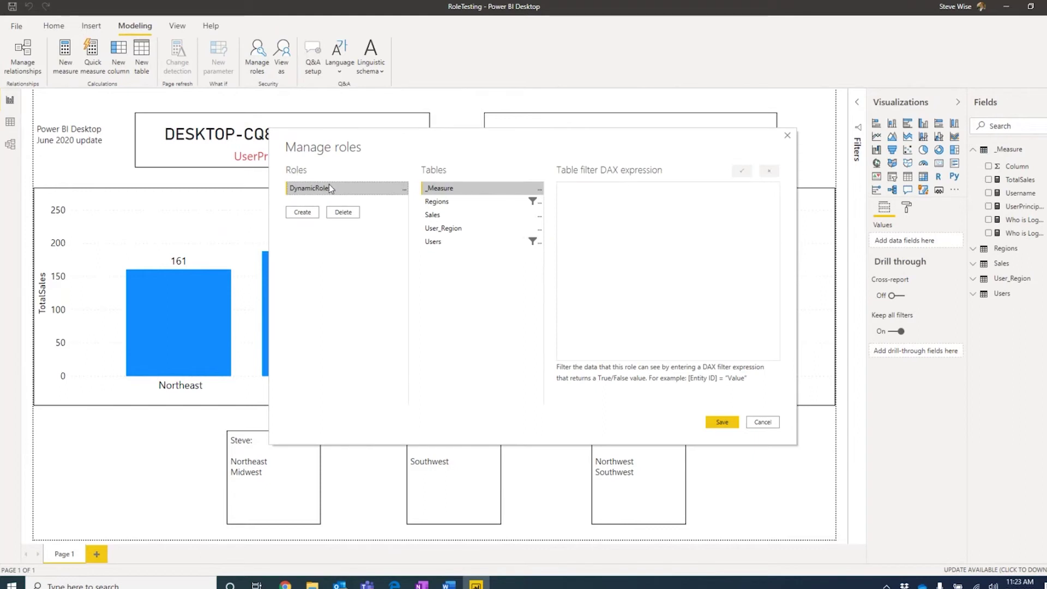
{"action": "left_click", "coordinate": [455, 204]}
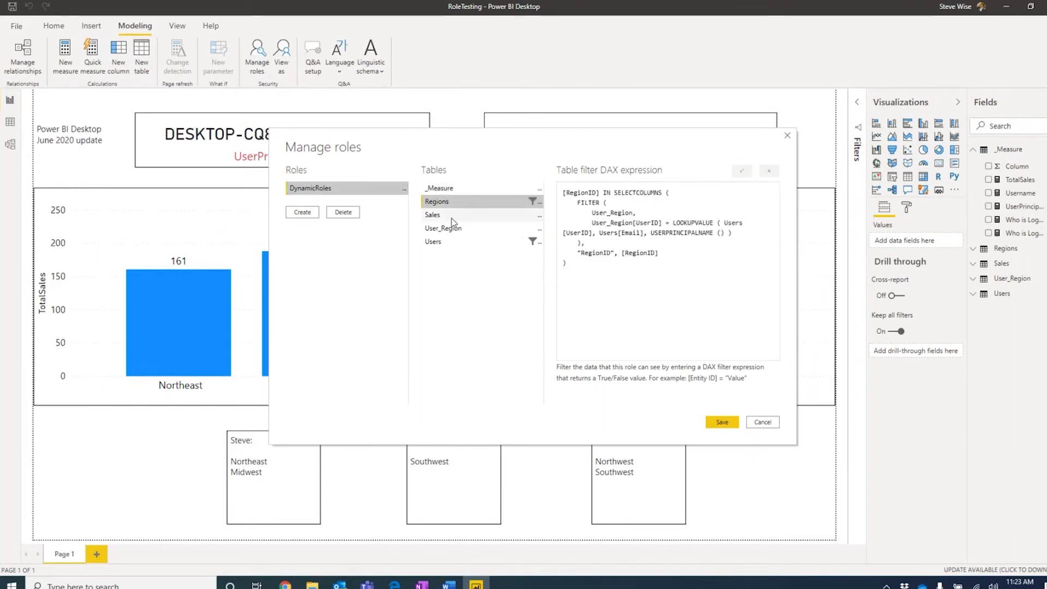
{"action": "left_click", "coordinate": [451, 217]}
{"action": "left_click", "coordinate": [451, 229]}
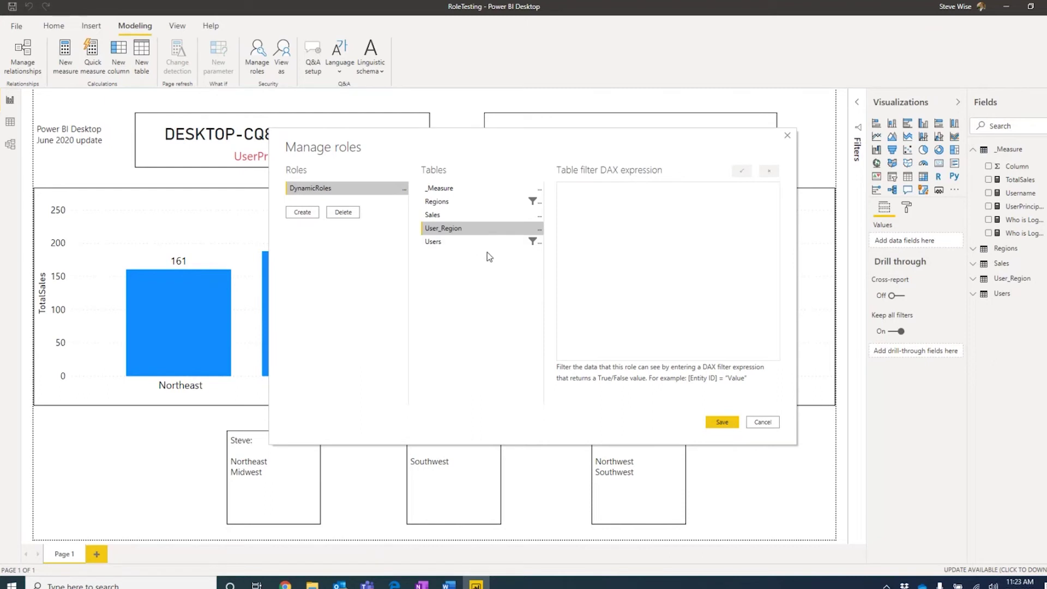
{"action": "left_click", "coordinate": [763, 423]}
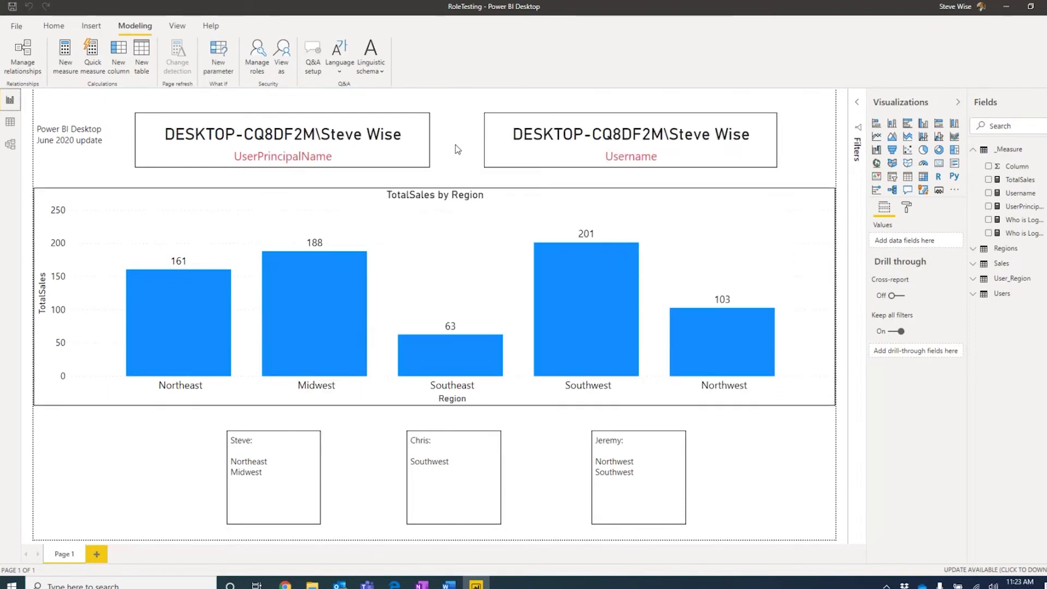